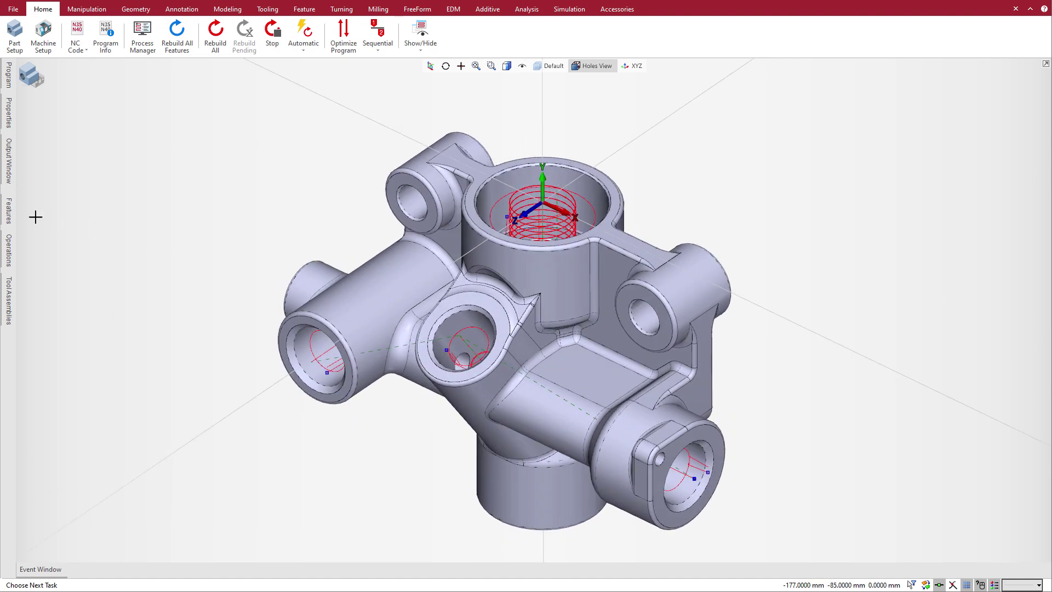
Highlight the 2 Hole and 3 Custom Hole features, then switch to the Simulation tab.
left_click(8, 217)
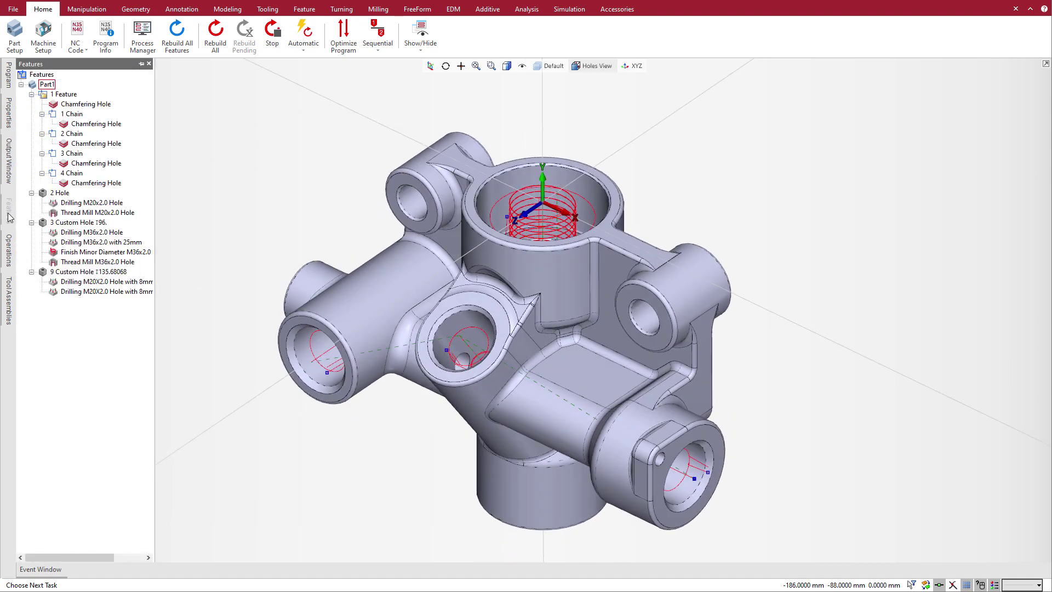
left_click(60, 193)
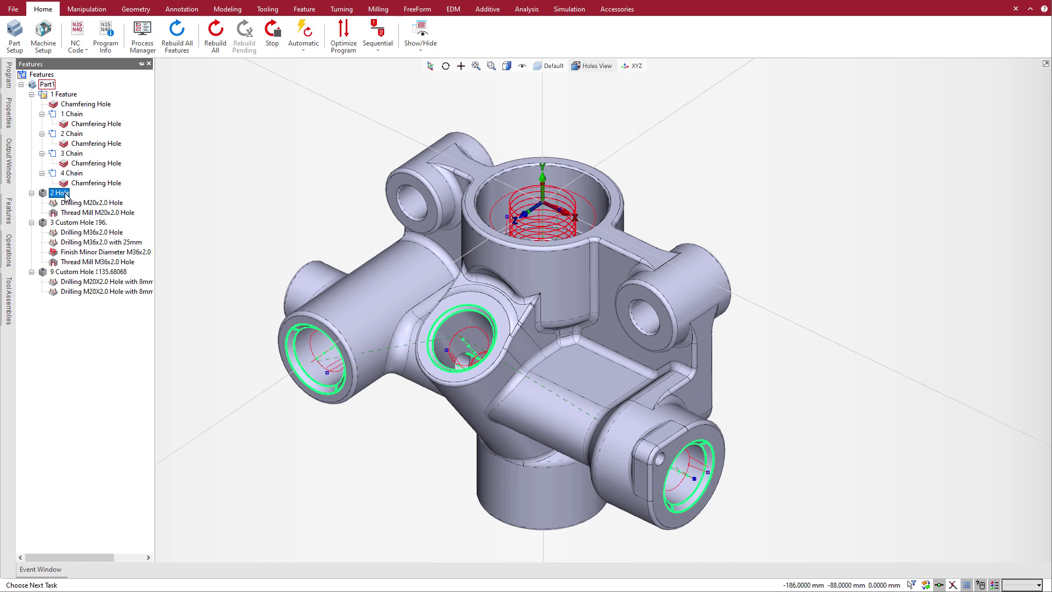
left_click(65, 223)
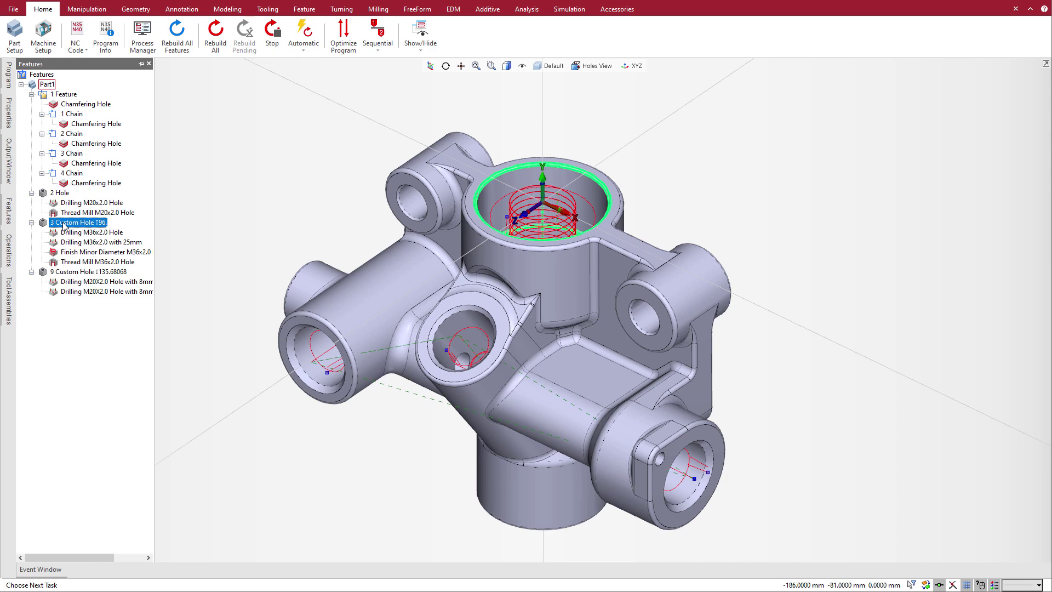
left_click(381, 10)
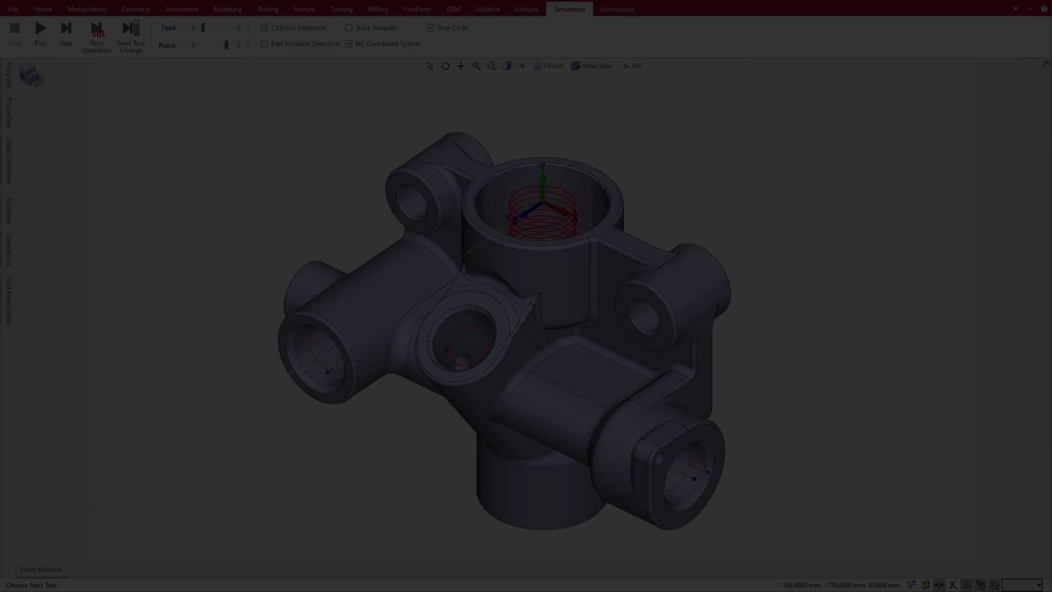
Select the Thread Mill M20x2.0 Hole toolpath after checking the Drilling M20x2.0 Hole operation.
left_click(11, 262)
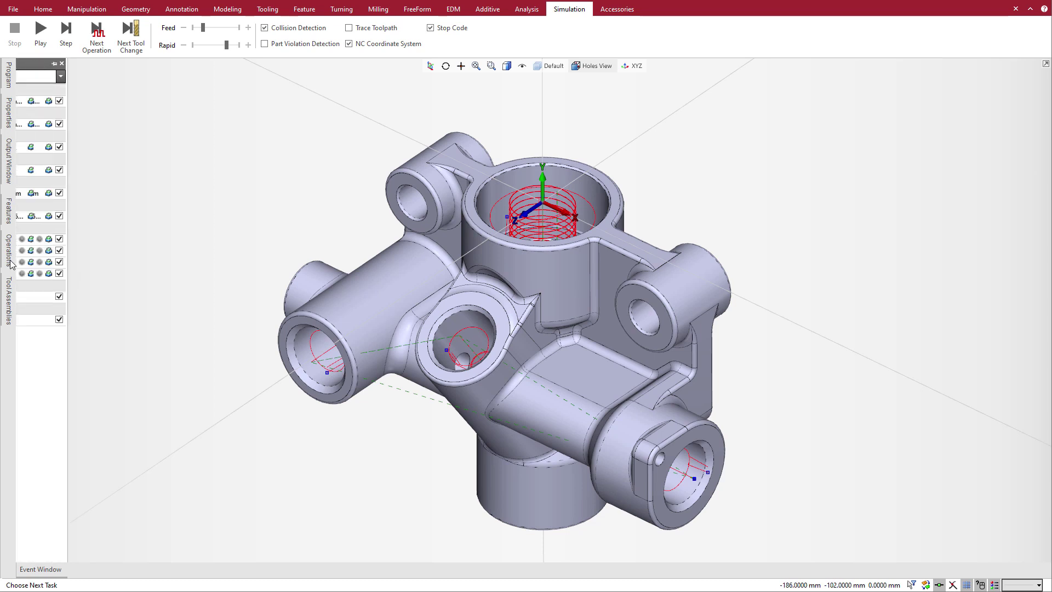
left_click(102, 298)
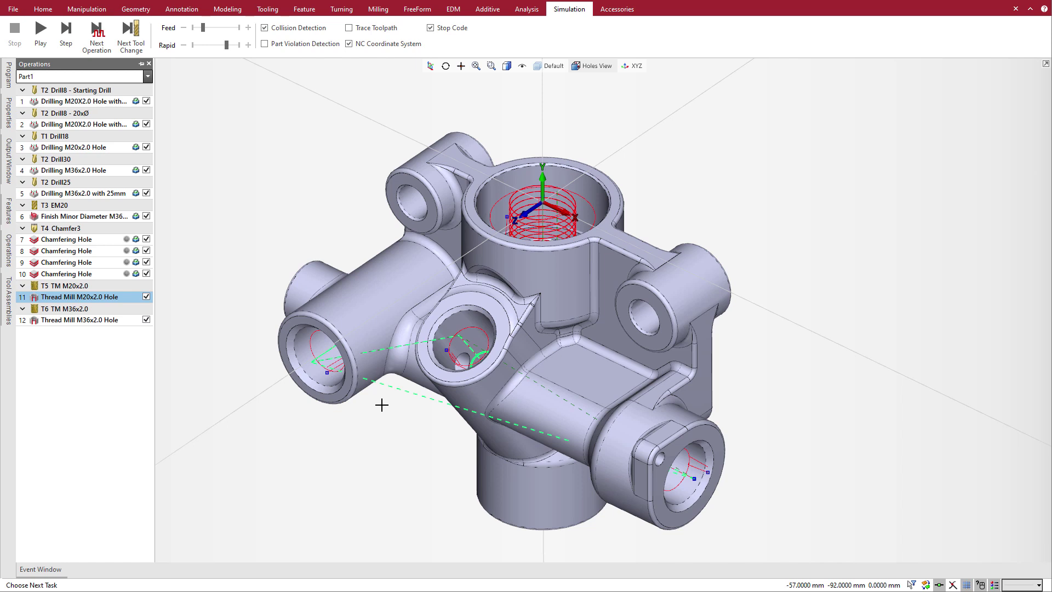
left_click(114, 148)
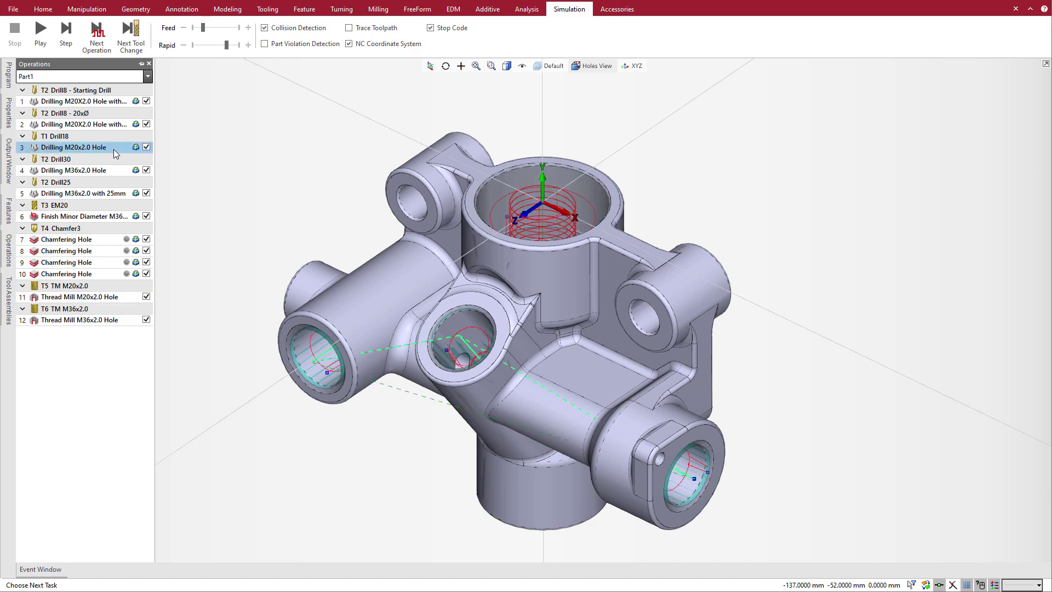
left_click(112, 296)
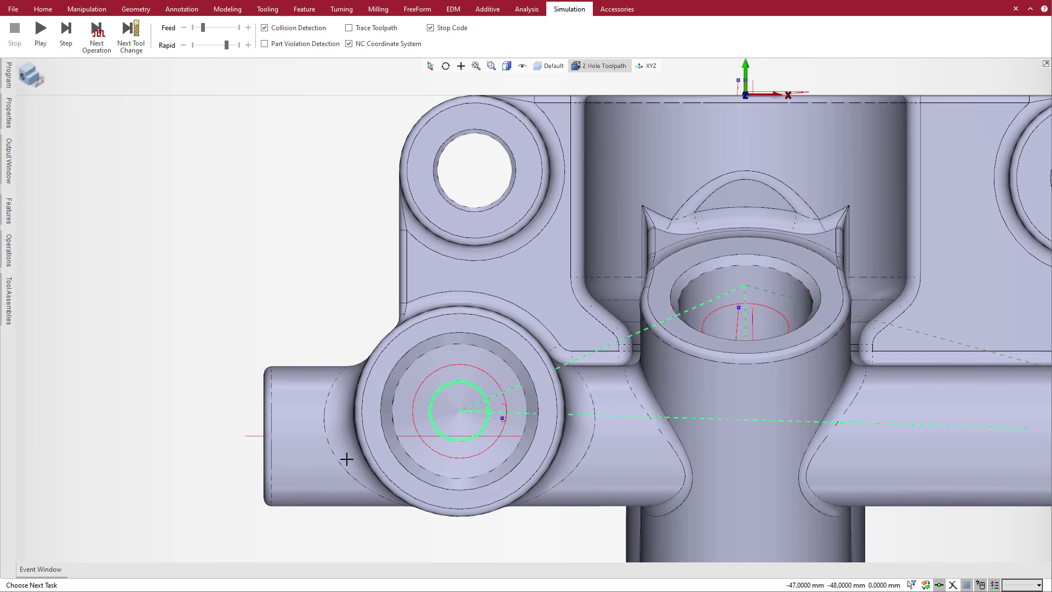
left_click(9, 250)
Set the M20x2.0 thread mill's Entry Feedrate % to 3.
double_click(56, 299)
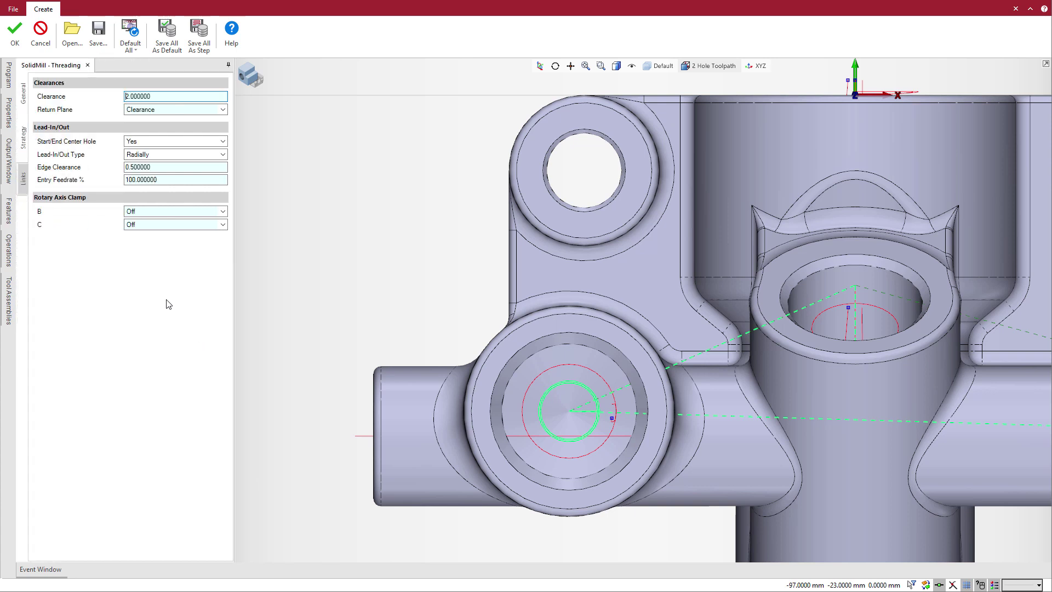
left_click(144, 180)
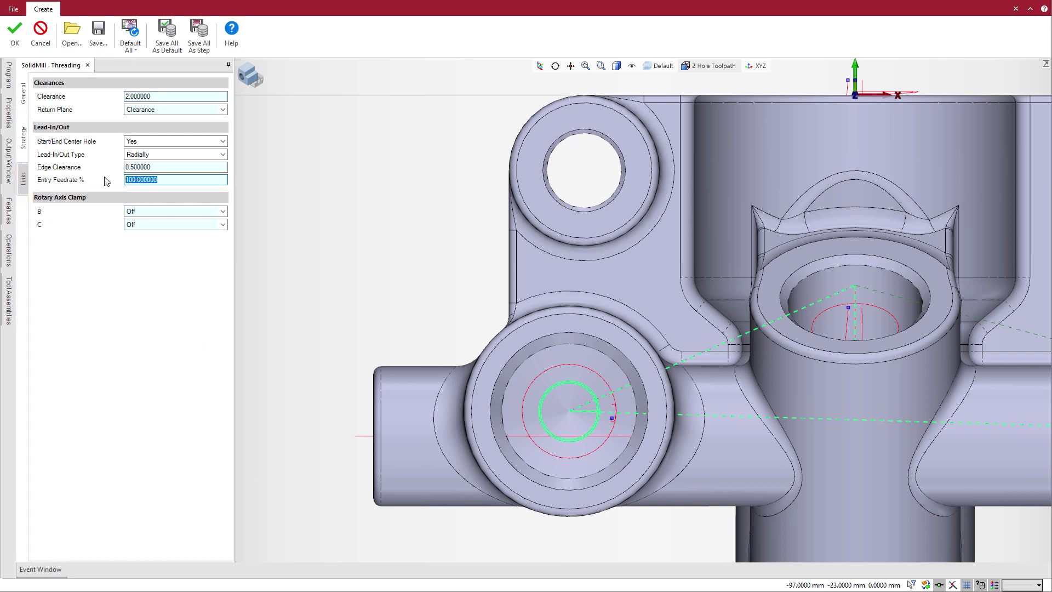
type("30")
key("Return")
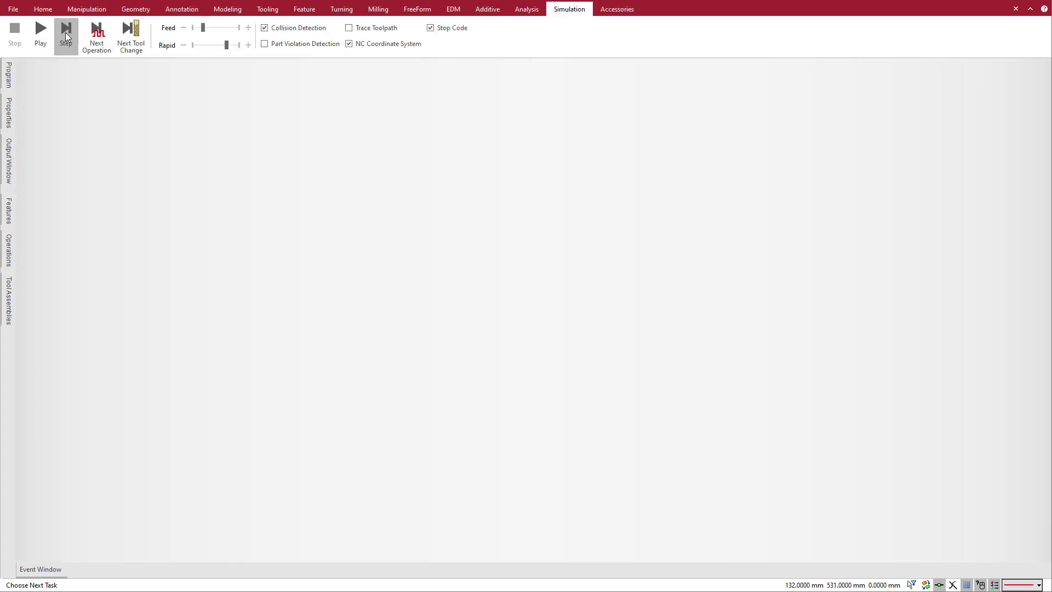
Step through the simulation to watch the slower entry move.
left_click(65, 32)
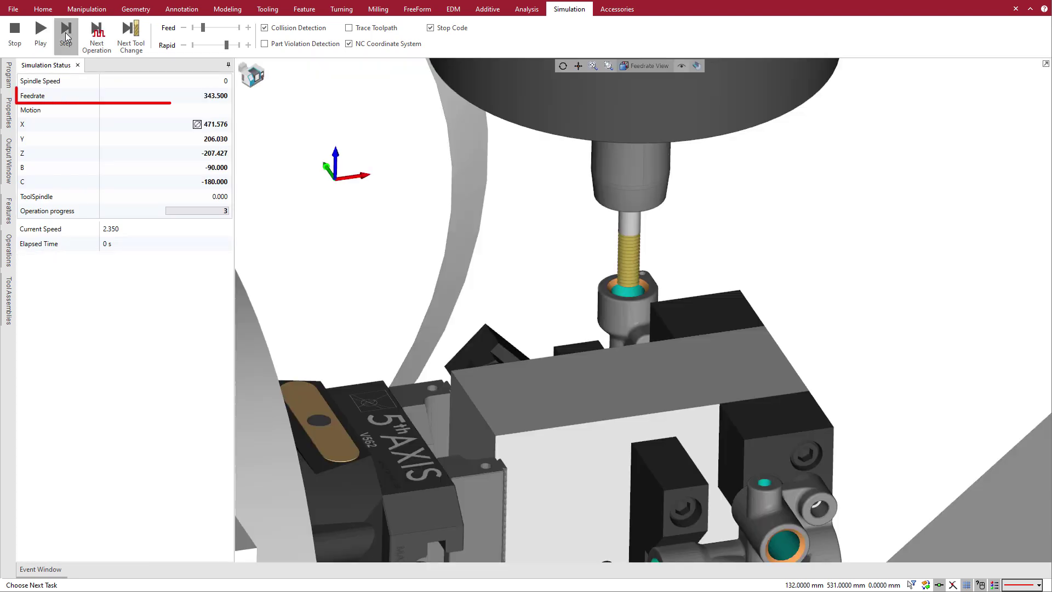
left_click(66, 34)
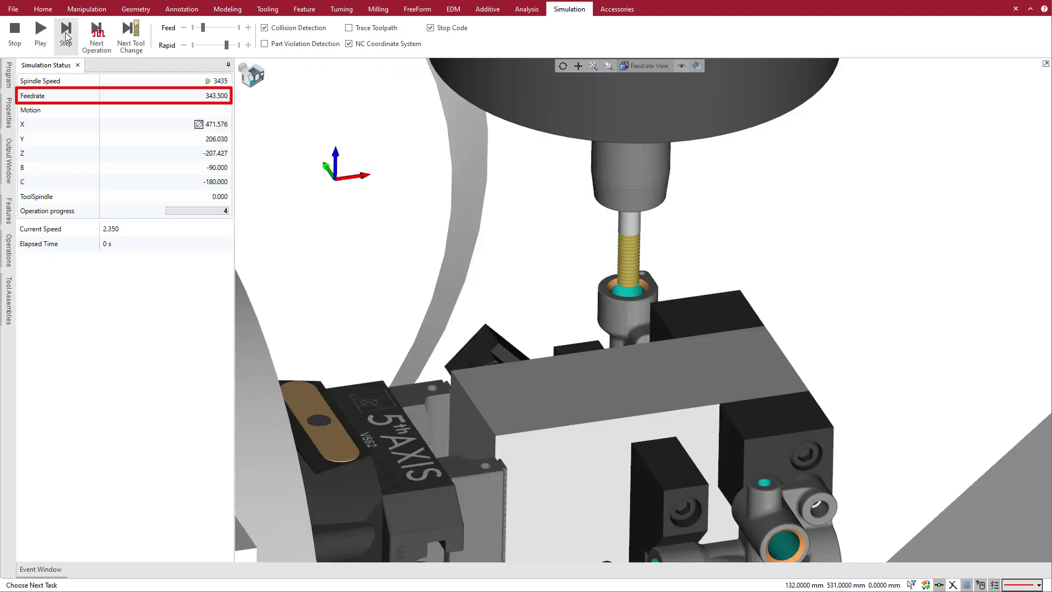
left_click(66, 34)
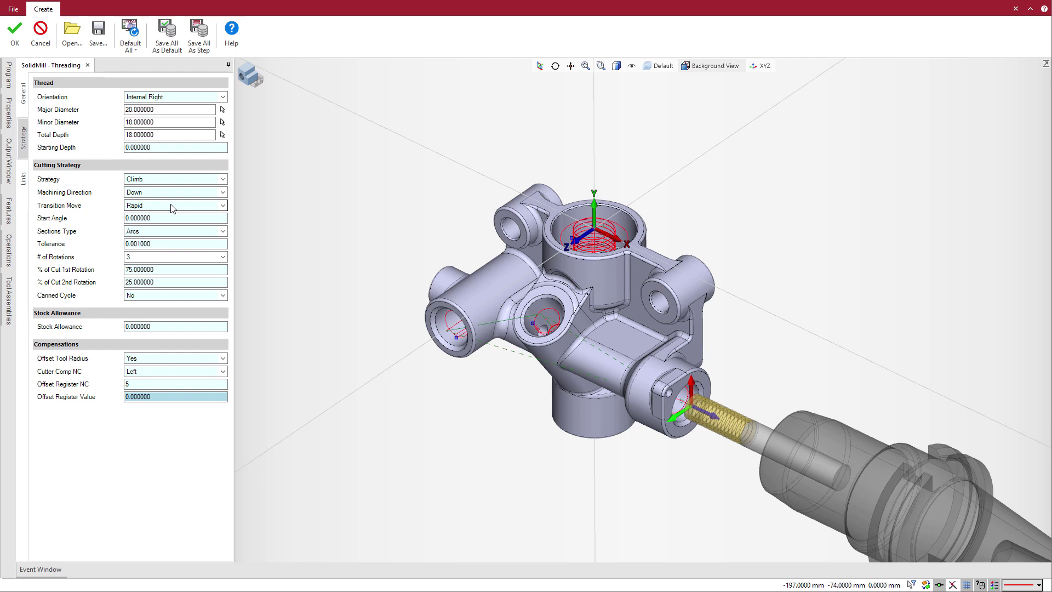
Keep the thread mill's Transition Move as Rapid and accept the settings.
left_click(173, 208)
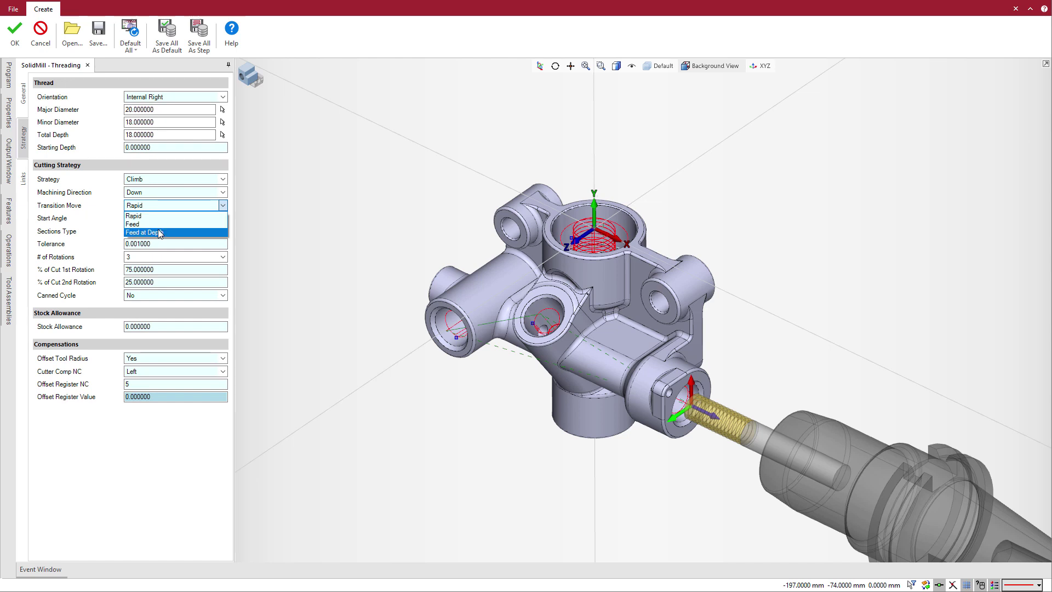
left_click(163, 217)
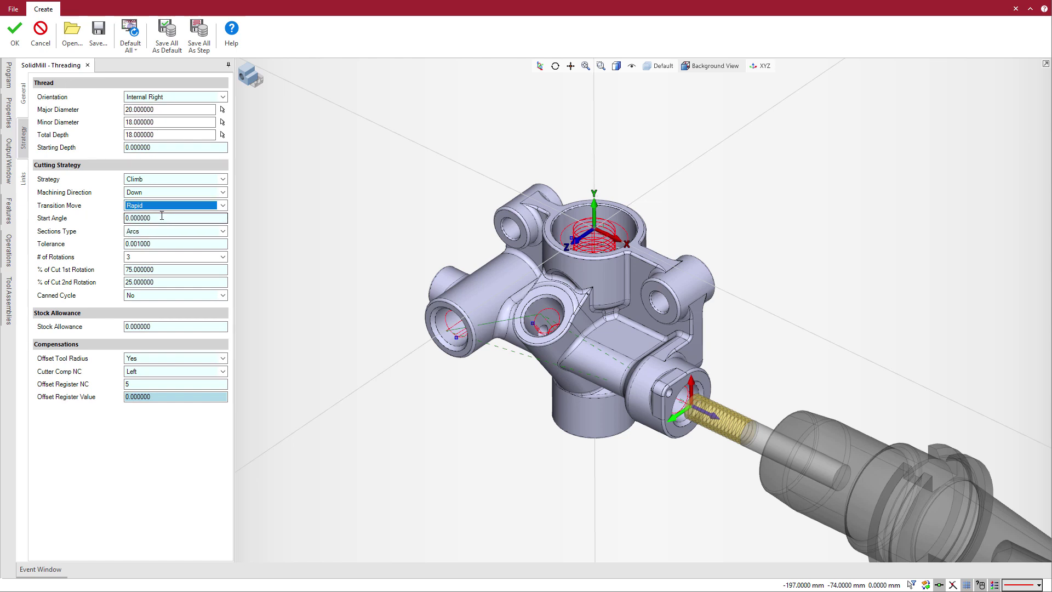
left_click(15, 32)
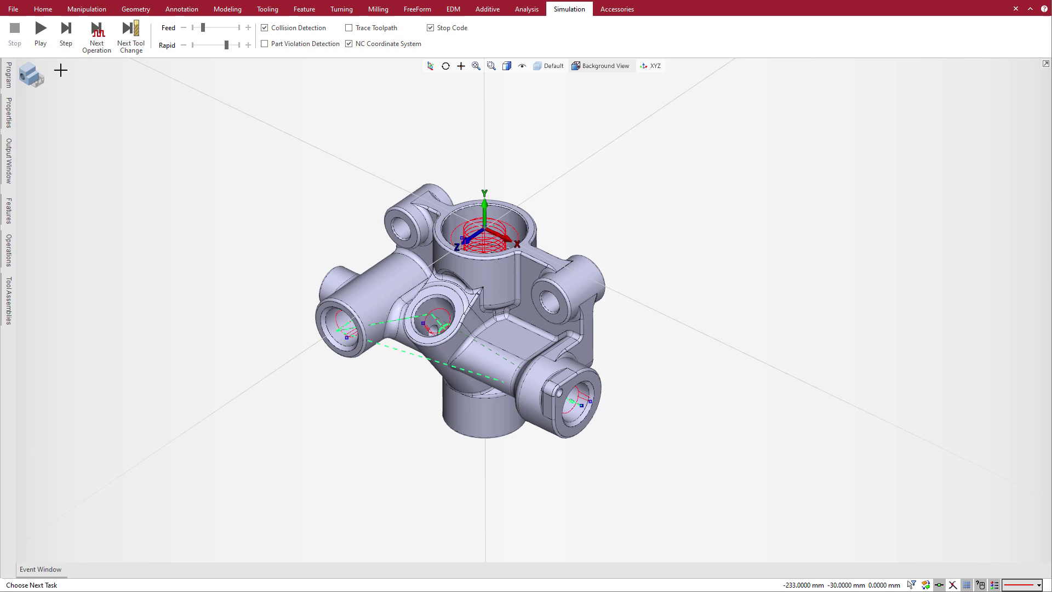
Step the simulation down into the hole again.
left_click(65, 44)
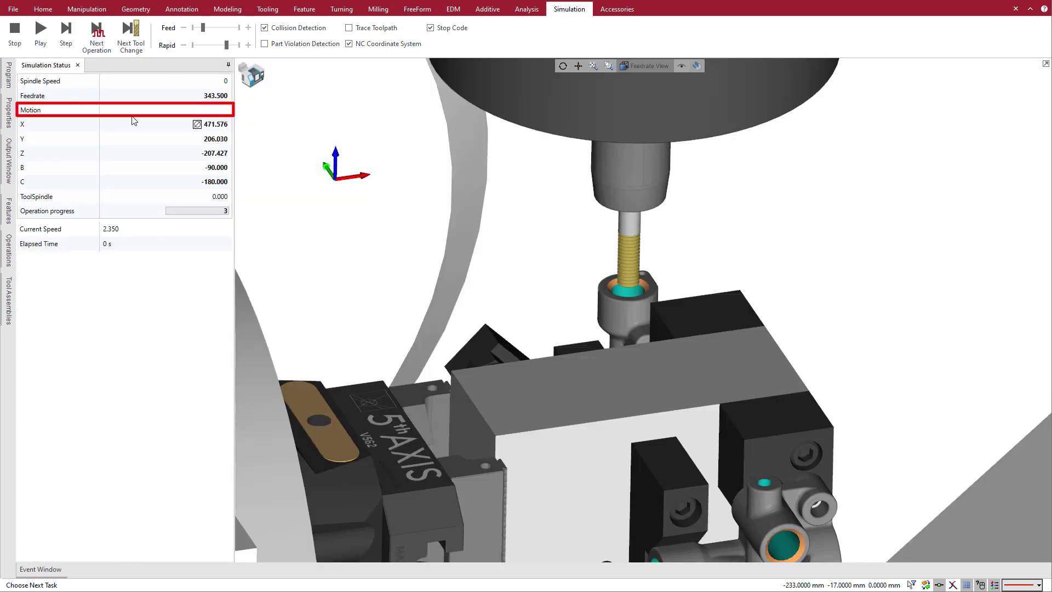
left_click(67, 42)
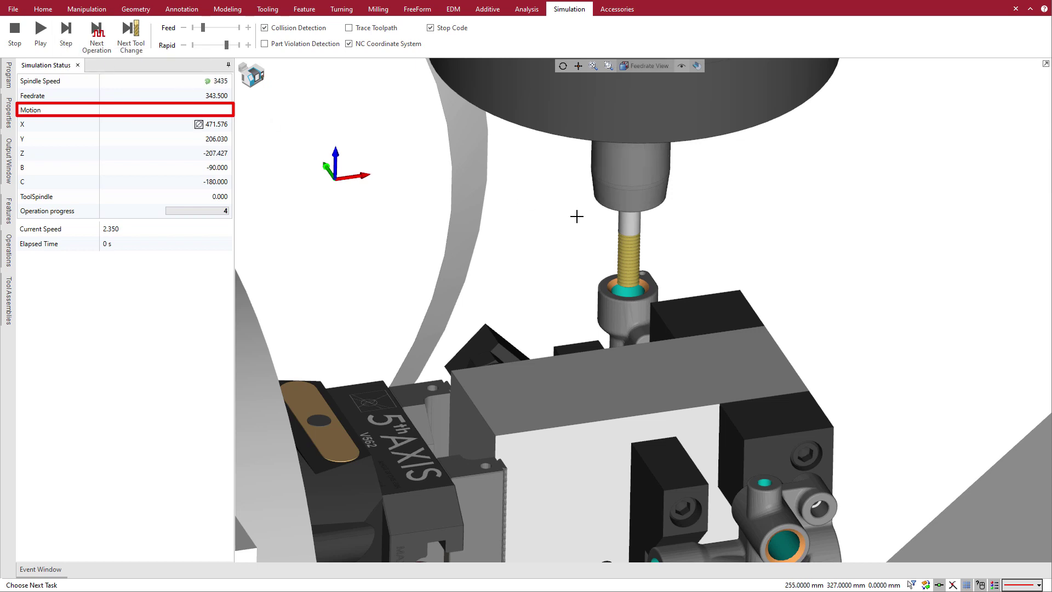
left_click(65, 38)
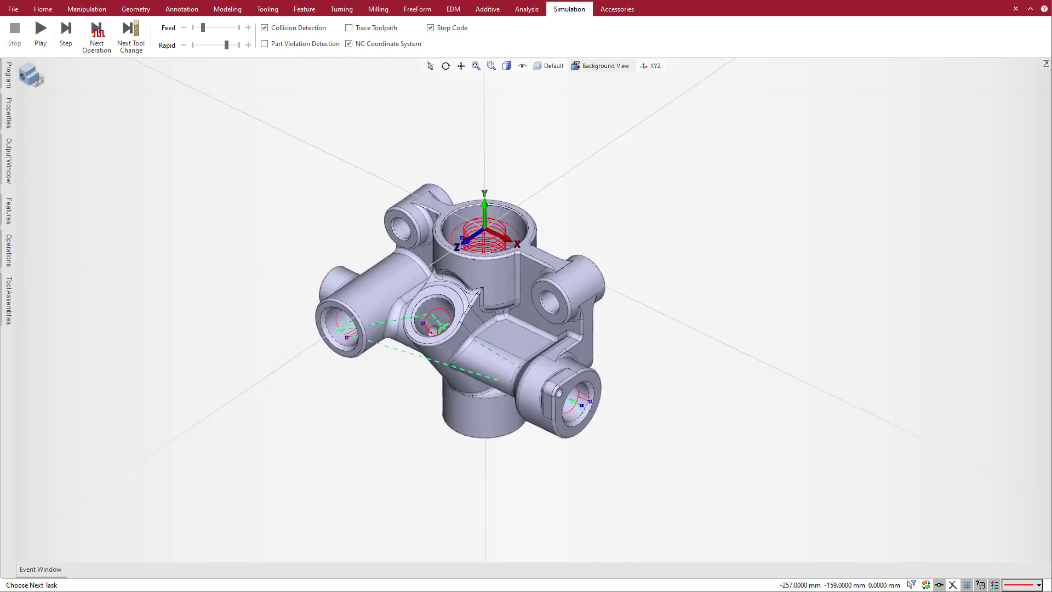
left_click(8, 249)
Change the M20x2.0 thread mill's Transition Move to Feed at Depth.
double_click(82, 299)
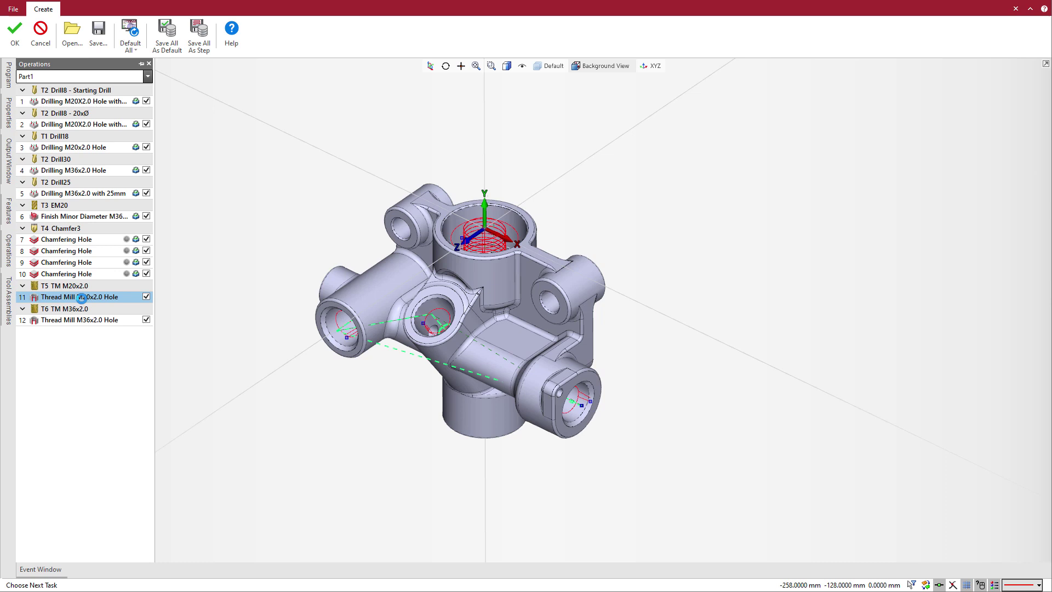
left_click(223, 205)
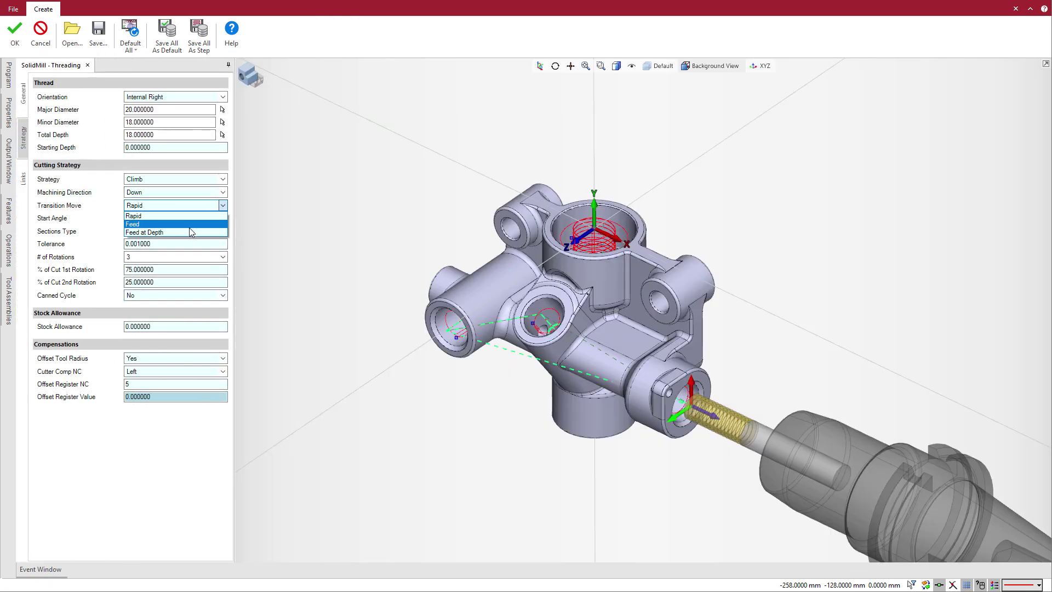
left_click(164, 230)
left_click(15, 32)
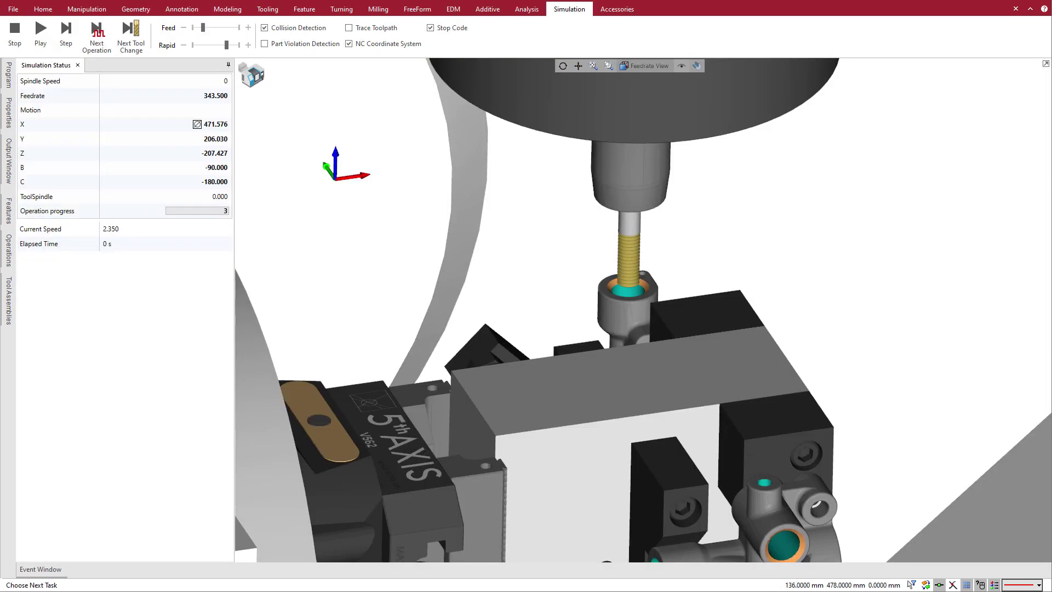
Step the thread-mill simulation further into the hole.
left_click(66, 39)
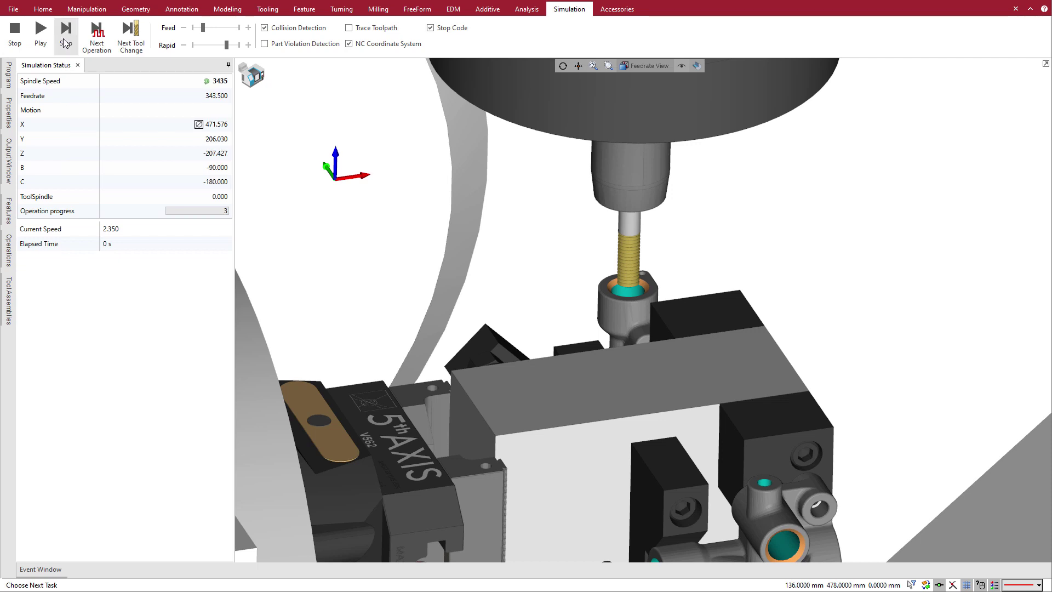
left_click(65, 39)
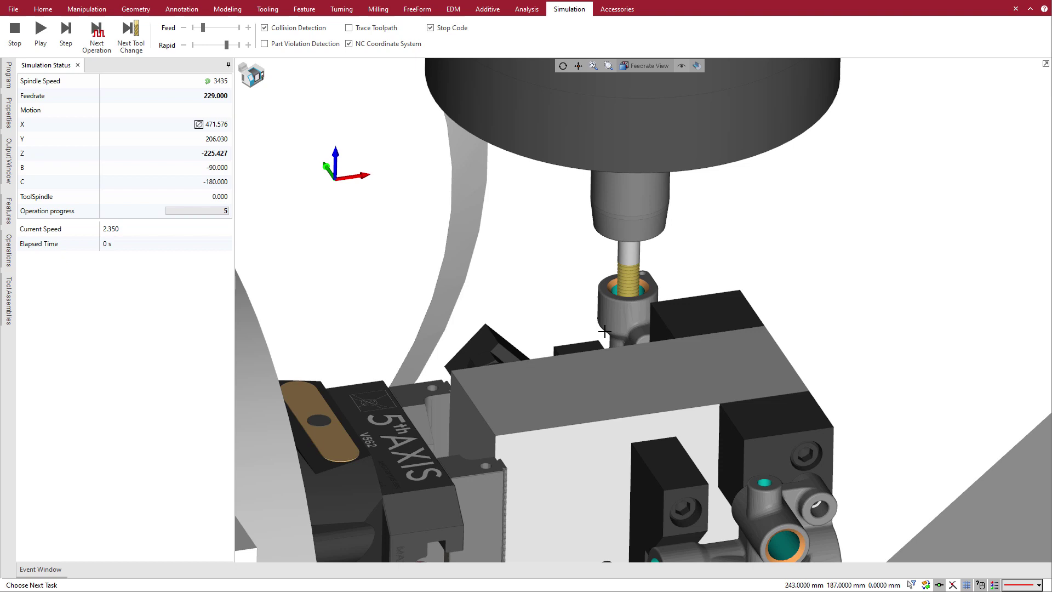
left_click(65, 44)
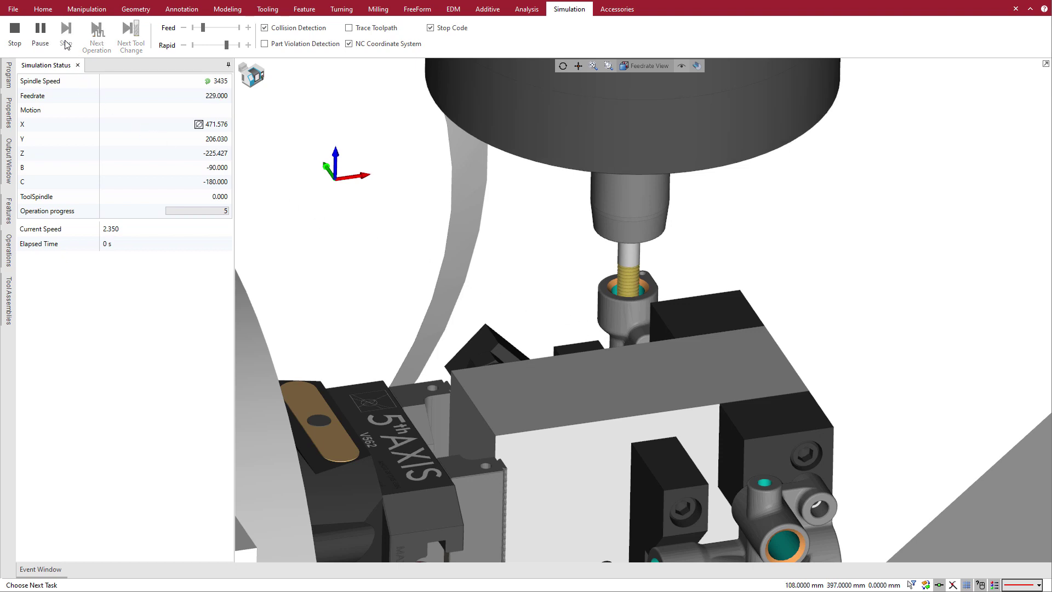
left_click(65, 43)
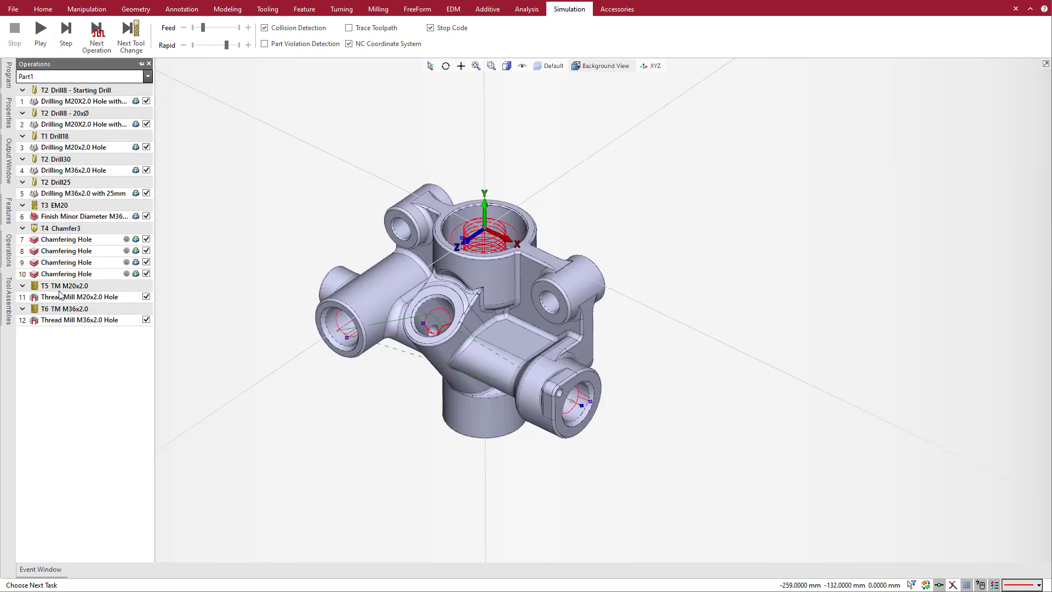
Change the M20x2.0 thread mill's Transition Move to Feed at 229 feedrate.
left_click(64, 296)
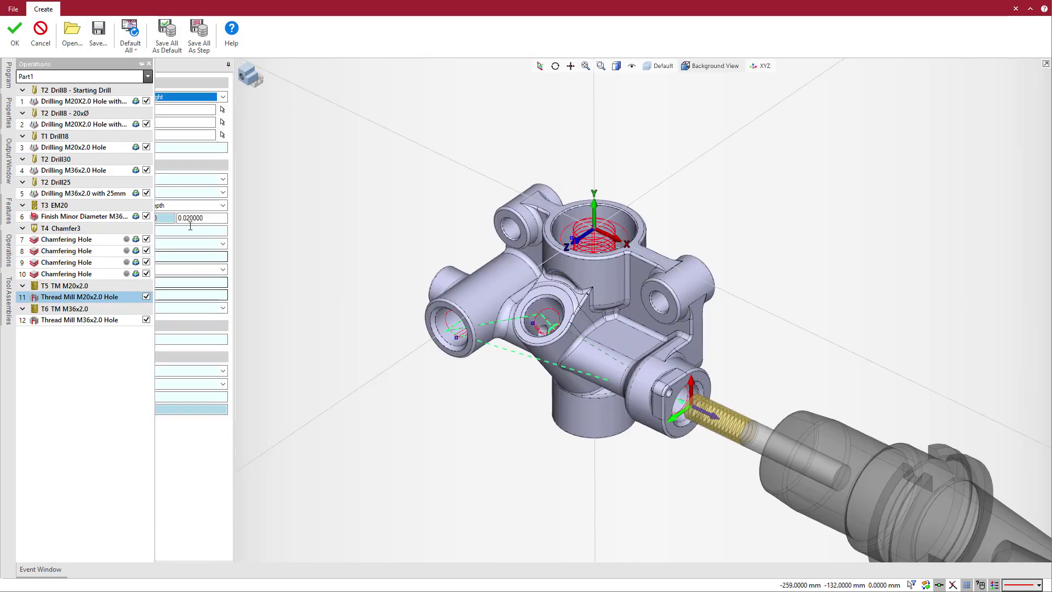
left_click(191, 207)
left_click(165, 215)
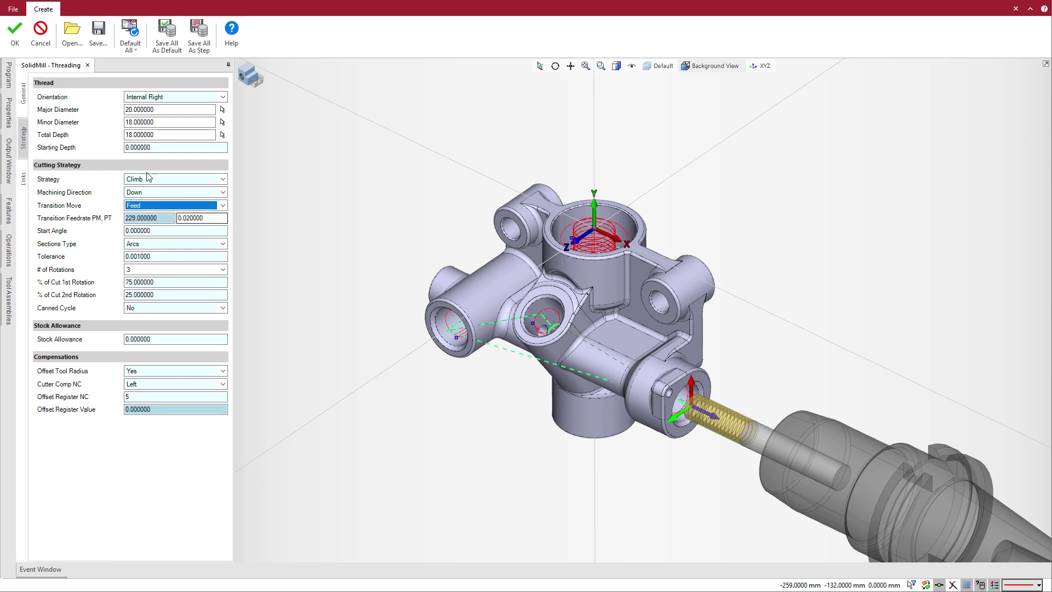
left_click(17, 47)
Step the simulation into the hole, then stop it.
left_click(64, 32)
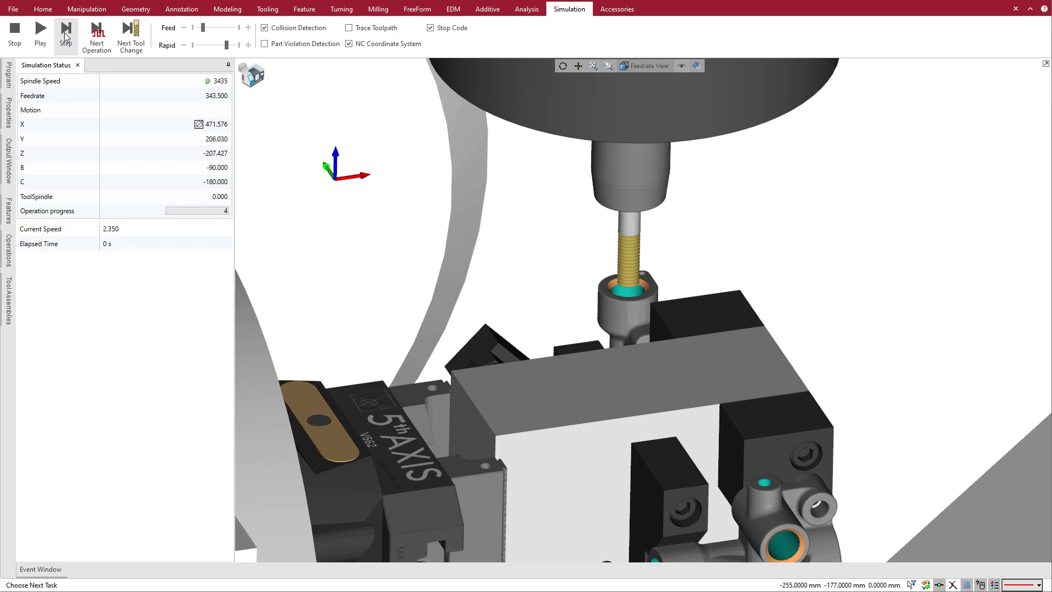
left_click(64, 32)
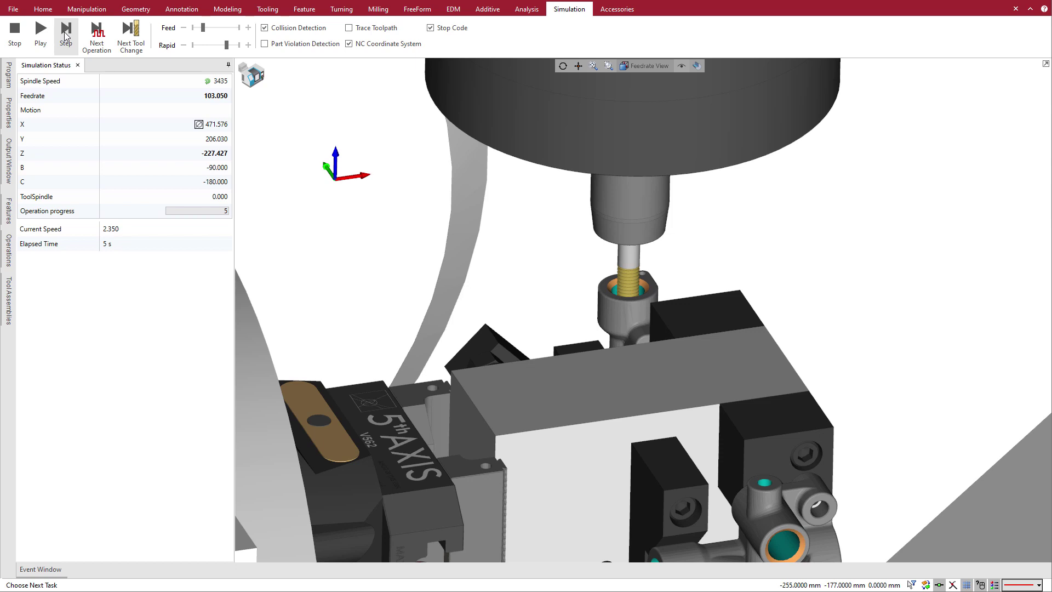
left_click(15, 33)
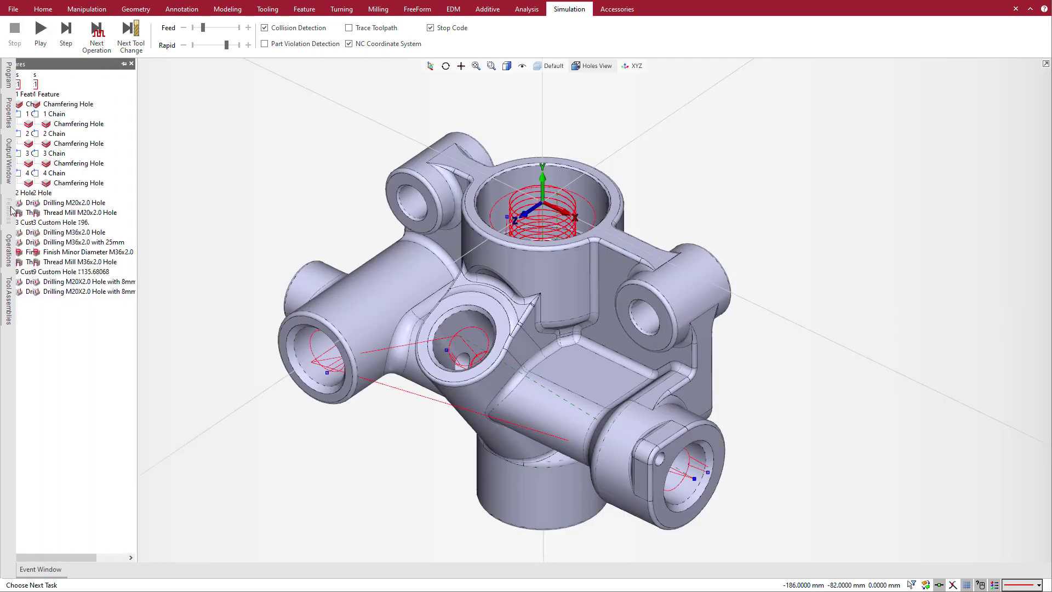
Select the 3 Custom Hole feature and the Thread Mill M36x2.0 Hole toolpath.
left_click(80, 222)
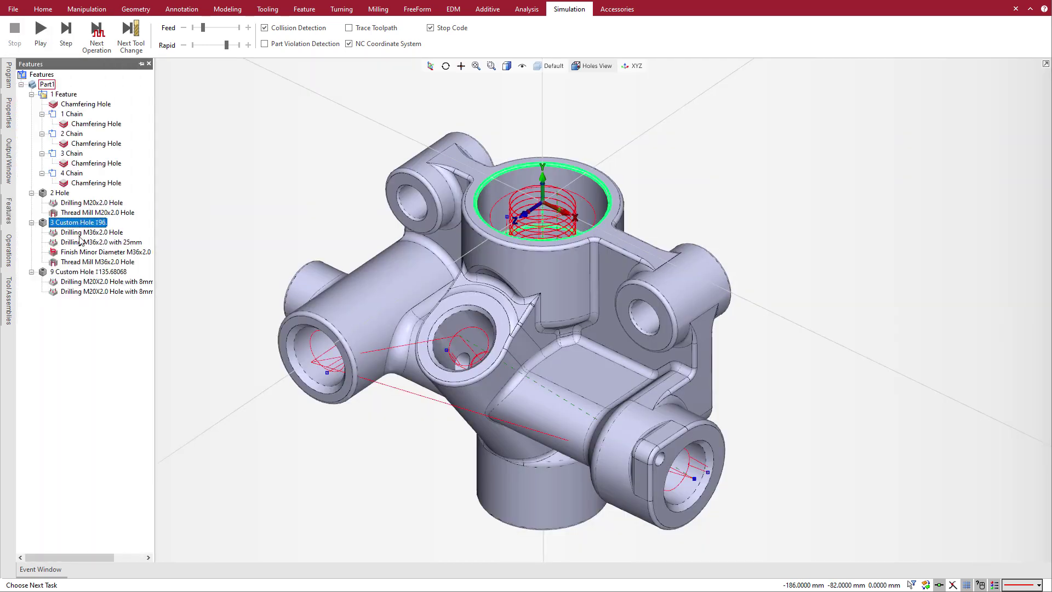
left_click(84, 263)
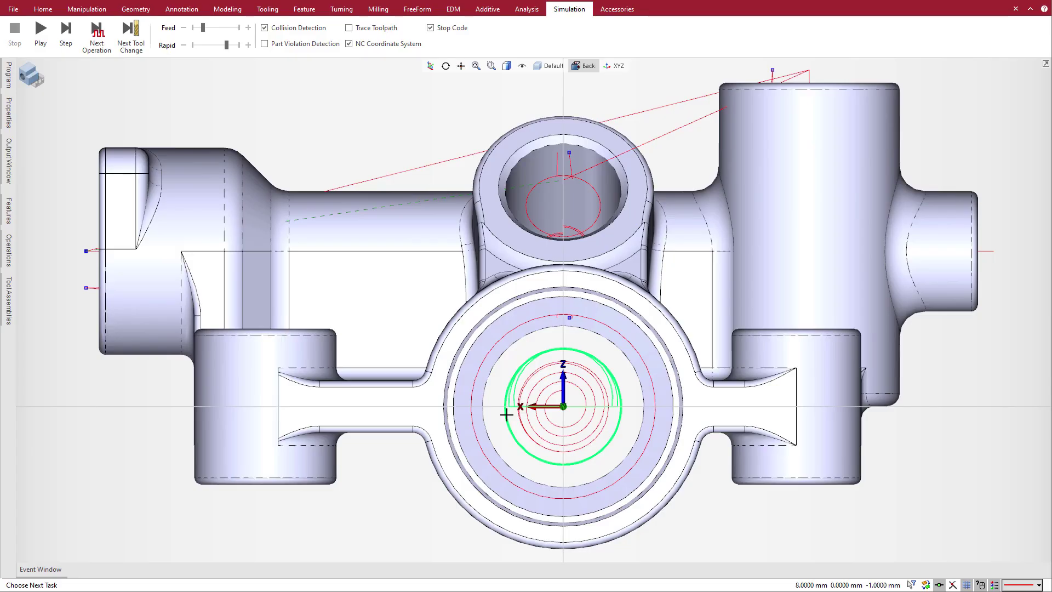
left_click(8, 250)
Edit the M36x2.0 thread mill's Lead-In/Out Start Angle and accept the change.
double_click(88, 319)
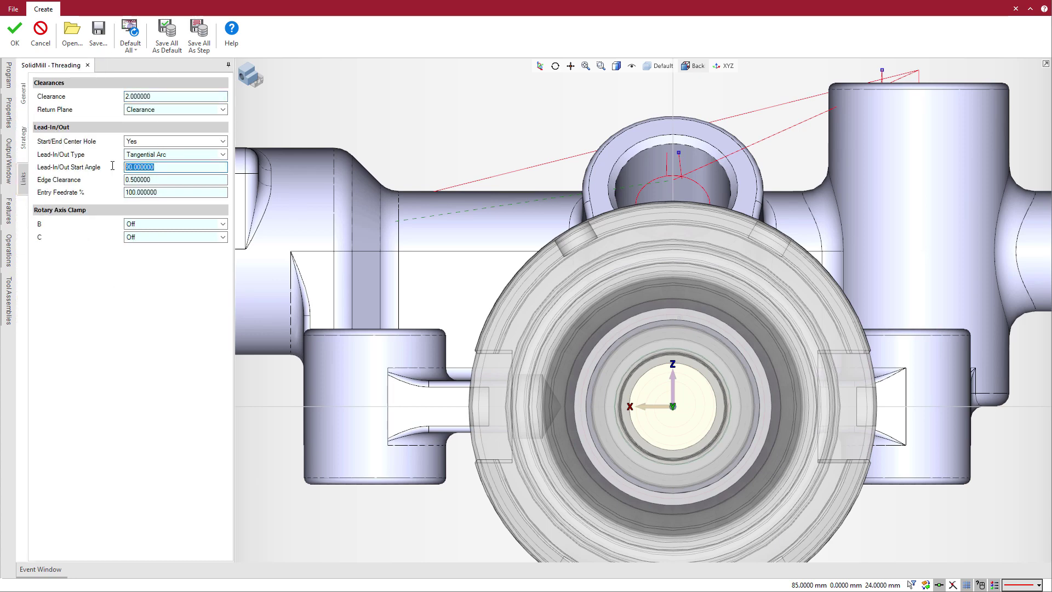
left_click(15, 33)
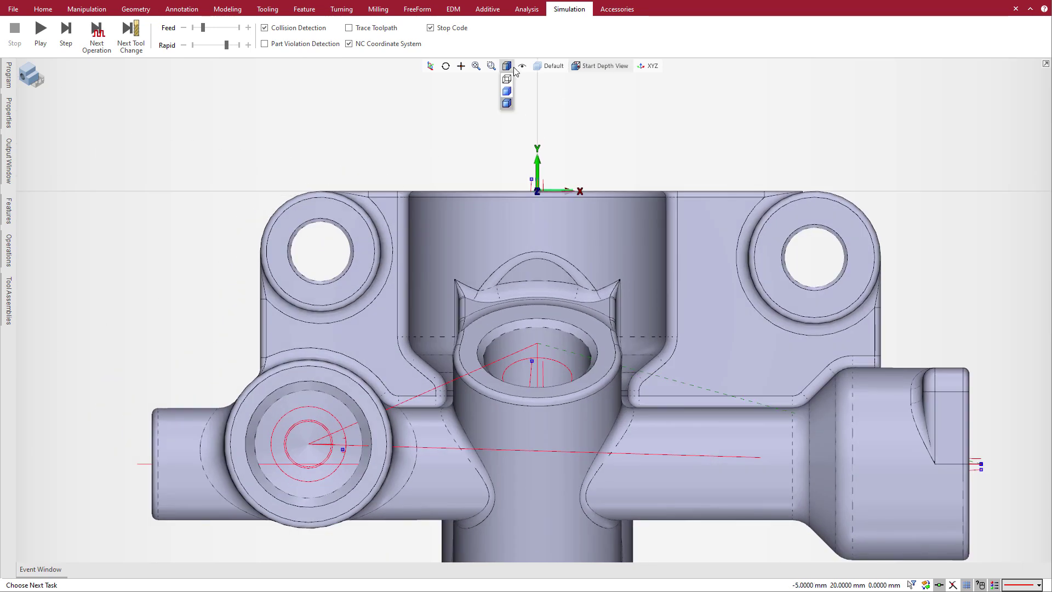
Show the part as wireframe and set the M36x2.0 thread mill's Starting Depth to -2.
left_click(507, 65)
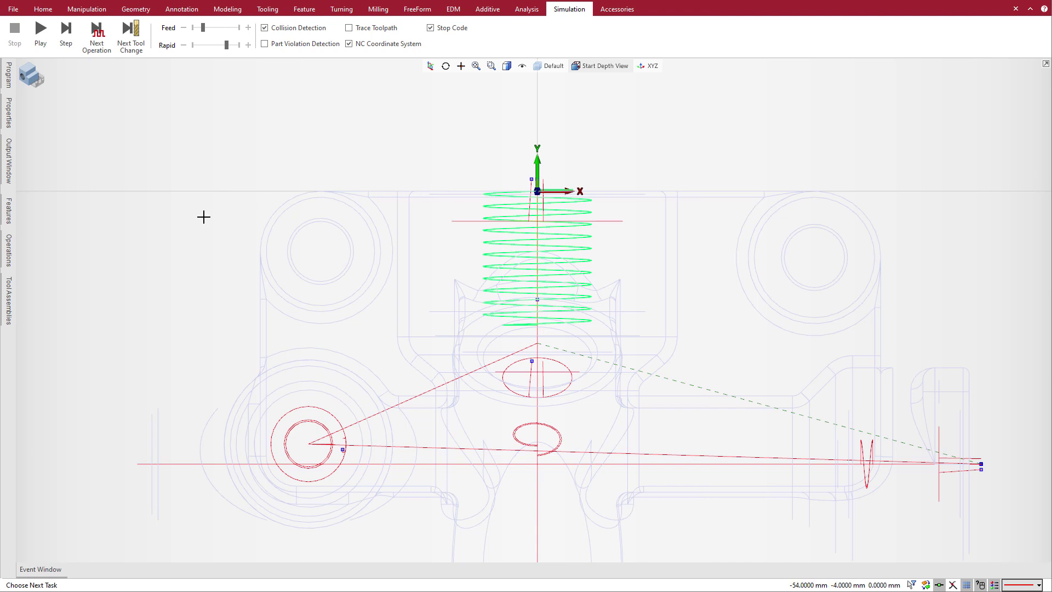
left_click(8, 250)
double_click(59, 320)
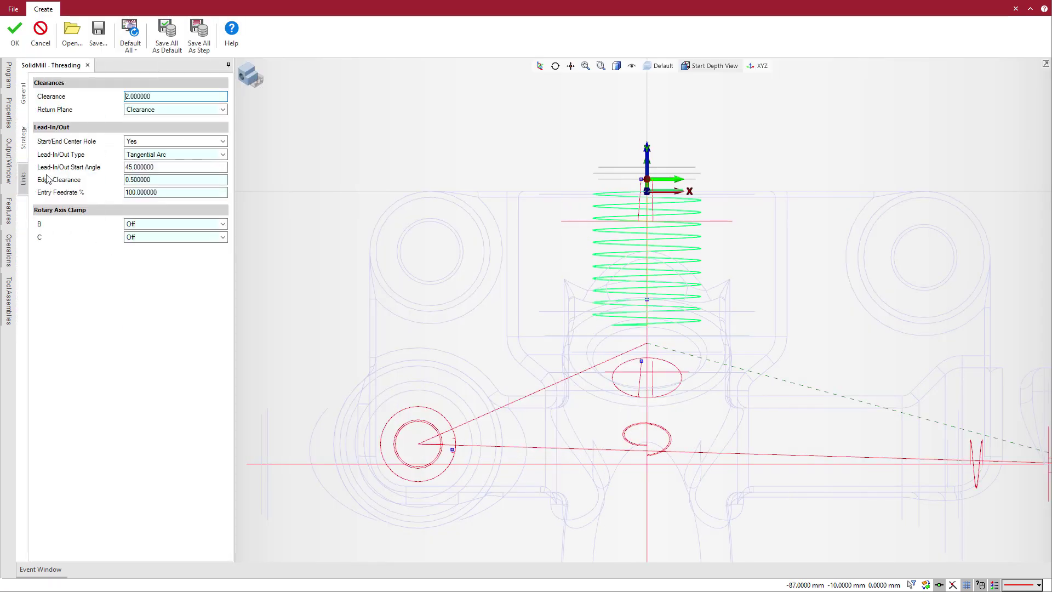
left_click(23, 141)
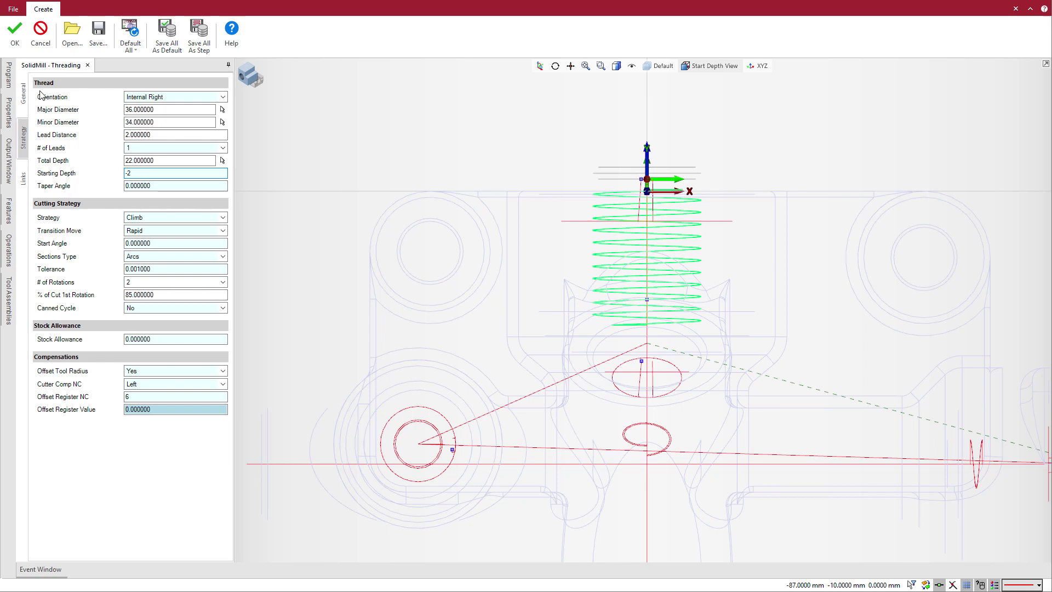
left_click(15, 32)
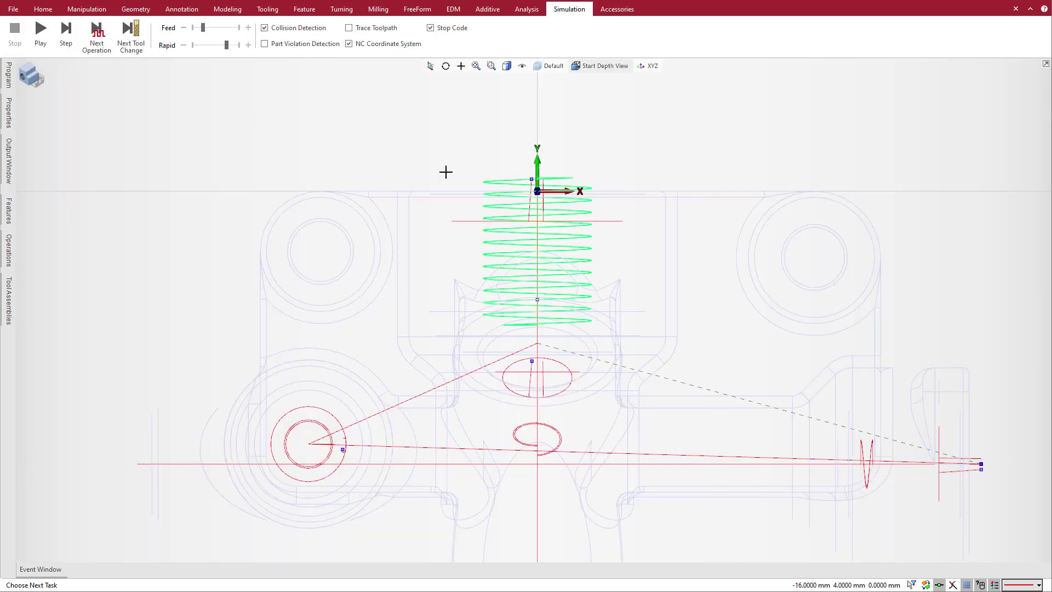